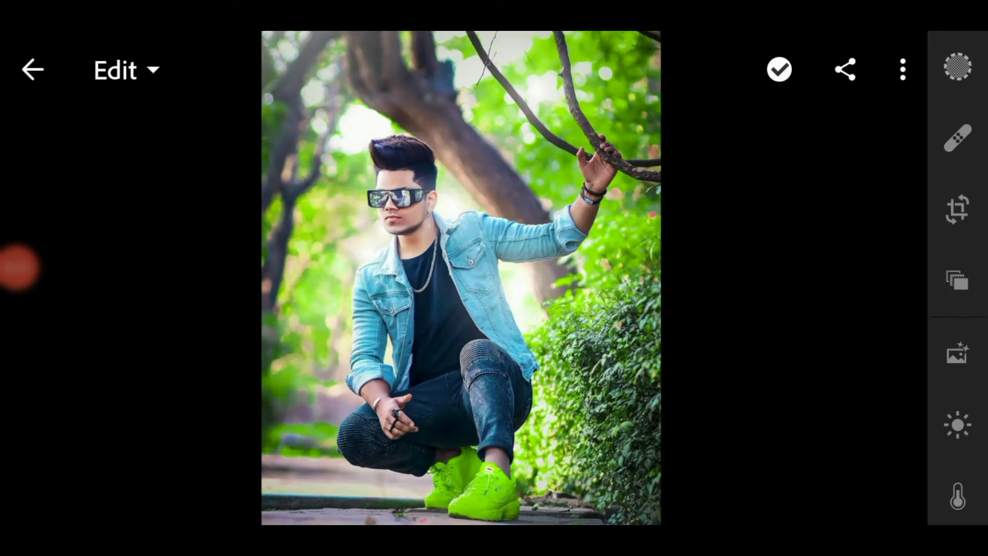
pyautogui.scroll(-5, 958, 286)
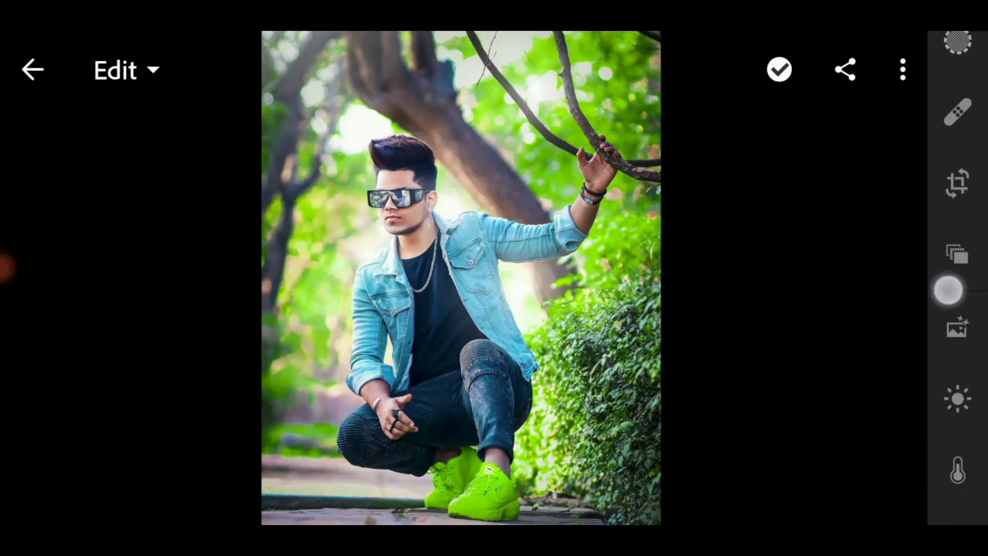
# - Open the Color tool and its MIX panel for the crouching-man portrait
pyautogui.click(957, 251)
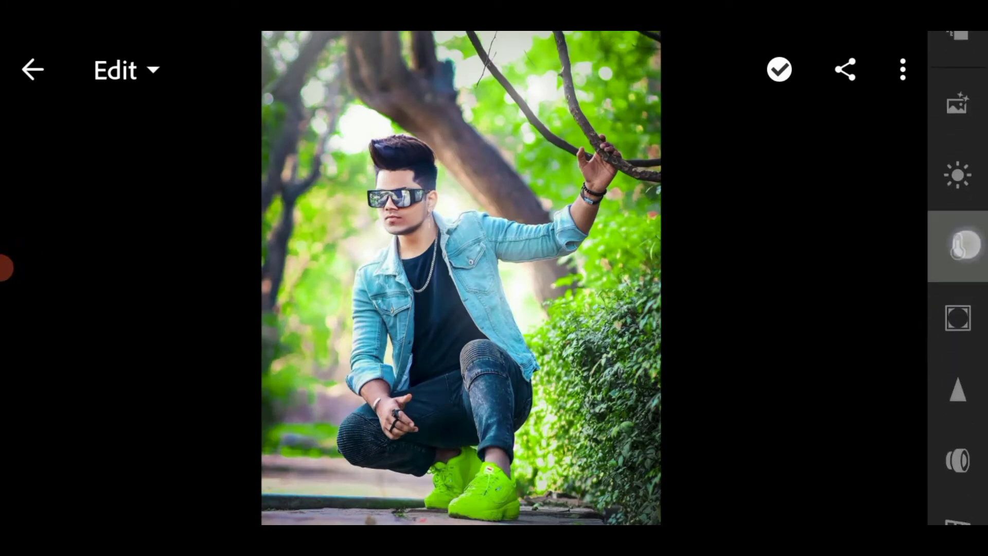
pyautogui.click(871, 77)
# - Raise the green hue, lower the cyan hue, and set red hue to -9
pyautogui.click(768, 131)
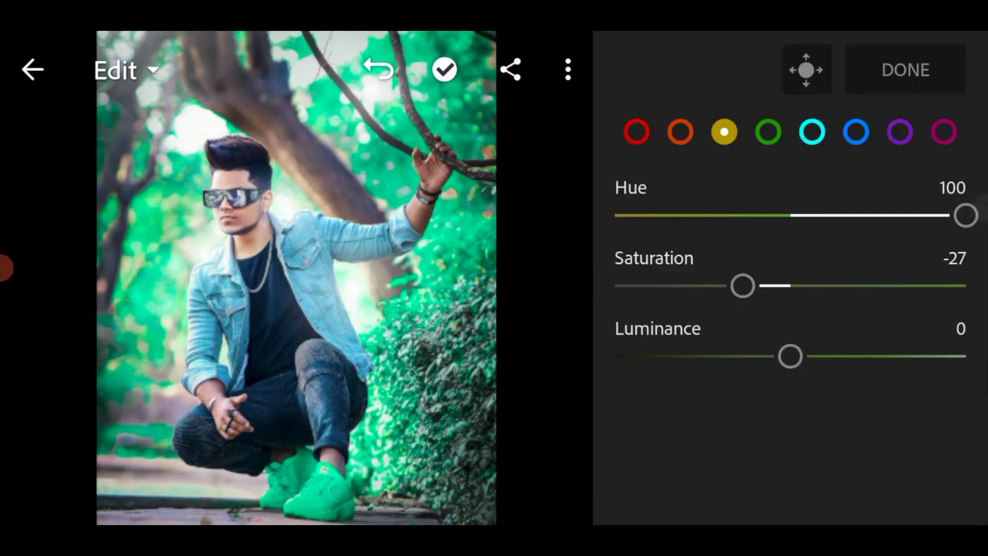
pyautogui.click(812, 132)
pyautogui.moveTo(790, 215)
pyautogui.mouseDown()
pyautogui.moveTo(790, 230)
pyautogui.moveTo(697, 254)
pyautogui.moveTo(733, 262)
pyautogui.moveTo(631, 335)
pyautogui.mouseUp()
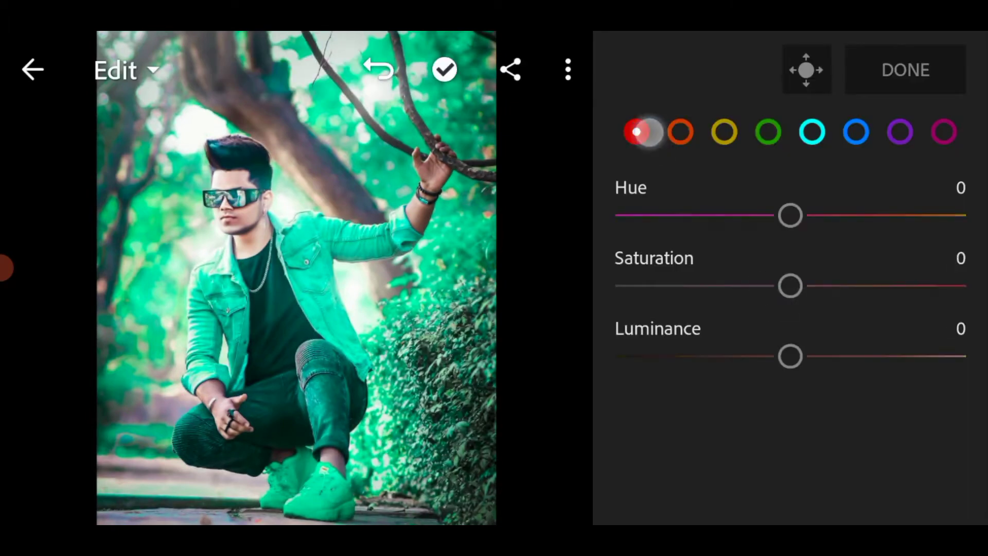
pyautogui.moveTo(791, 215)
pyautogui.mouseDown()
pyautogui.moveTo(766, 221)
pyautogui.moveTo(786, 286)
pyautogui.moveTo(818, 296)
pyautogui.moveTo(814, 322)
pyautogui.moveTo(784, 356)
pyautogui.mouseUp()
# - Finish the colour mix and set the Effects vignette to -6
pyautogui.click(909, 58)
pyautogui.click(422, 343)
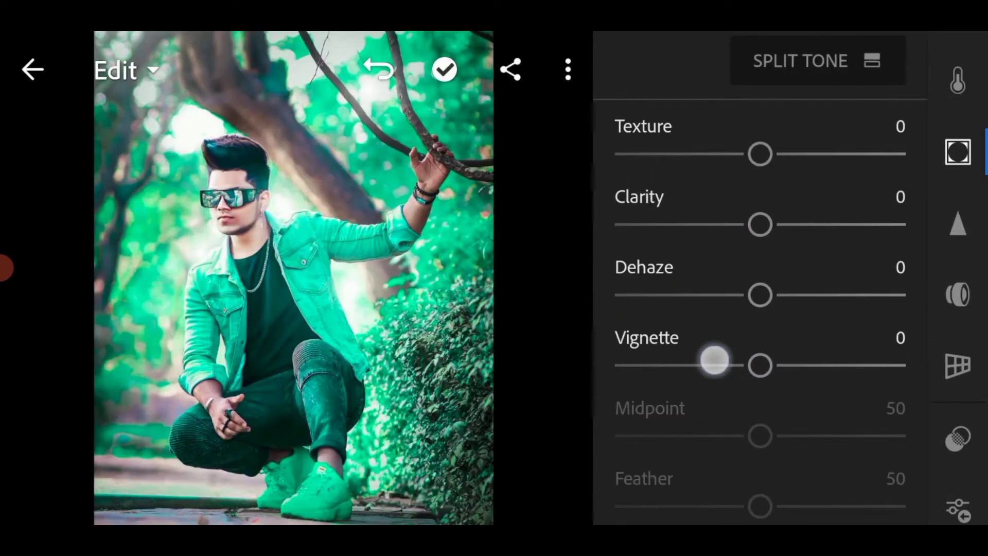
pyautogui.moveTo(741, 389)
pyautogui.mouseDown()
pyautogui.moveTo(713, 360)
pyautogui.moveTo(691, 366)
pyautogui.mouseUp()
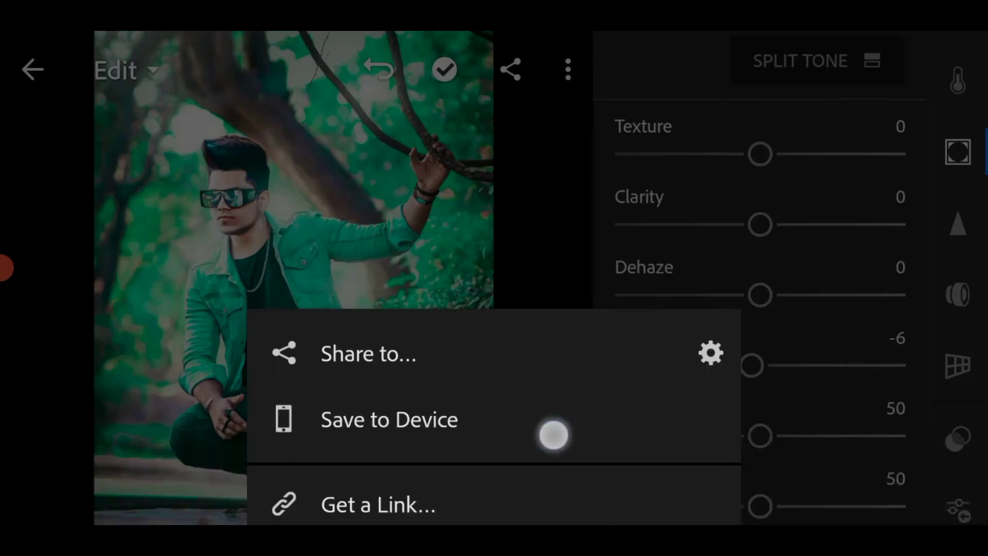
# - Save the portrait to the device, dismiss Export Completed, and return to All Photos
pyautogui.click(553, 436)
pyautogui.click(570, 364)
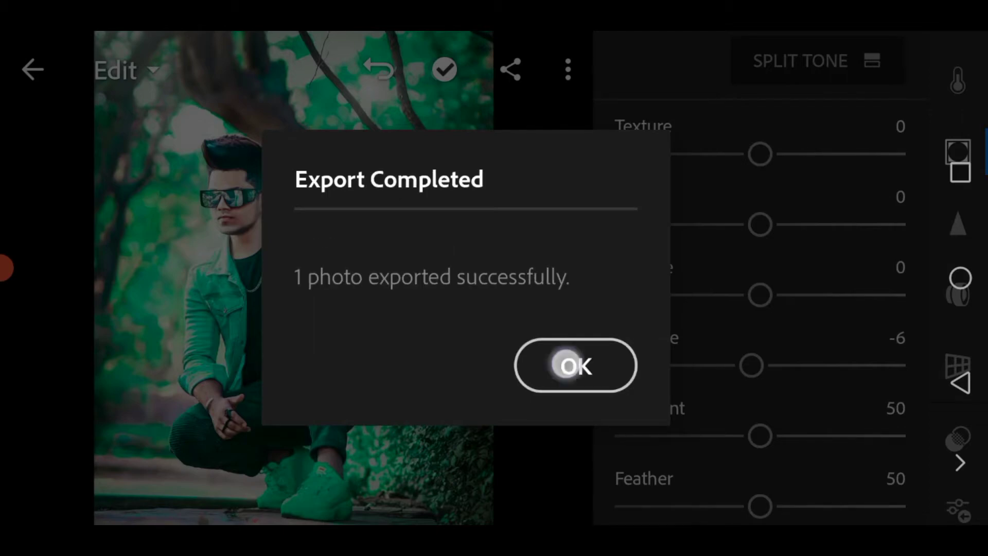
pyautogui.click(32, 69)
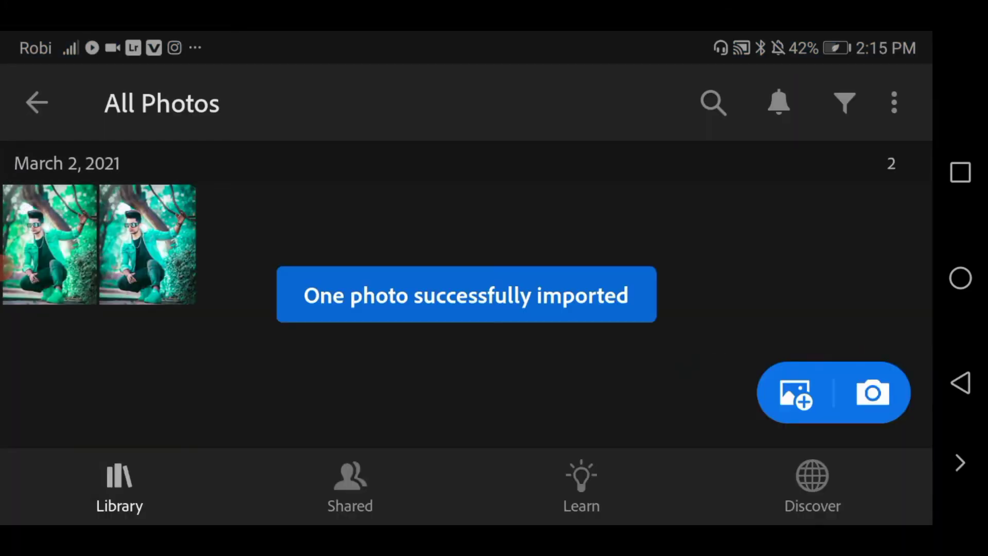
# - Open the green portrait thumbnail from the library for editing
pyautogui.click(7, 267)
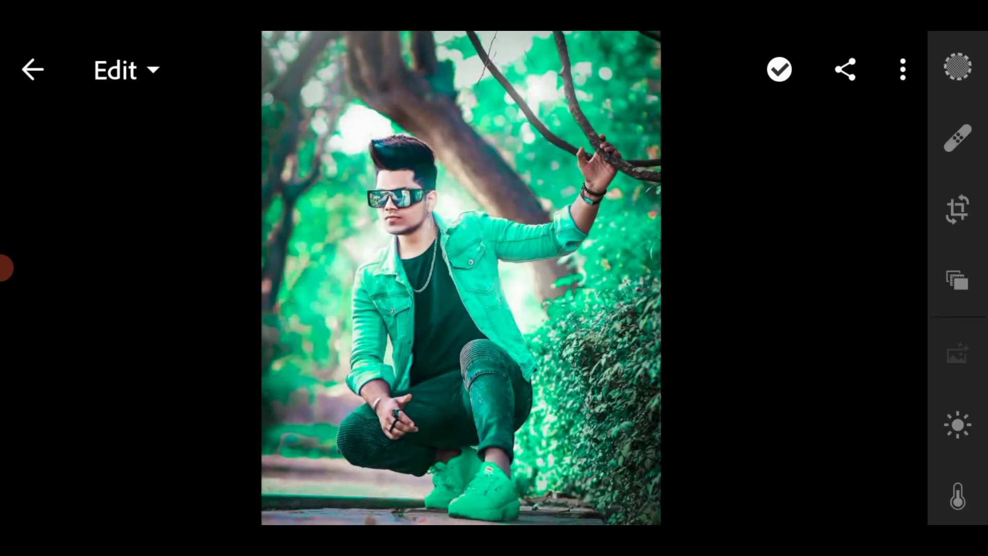
pyautogui.moveTo(957, 498); pyautogui.dragTo(958, 303)
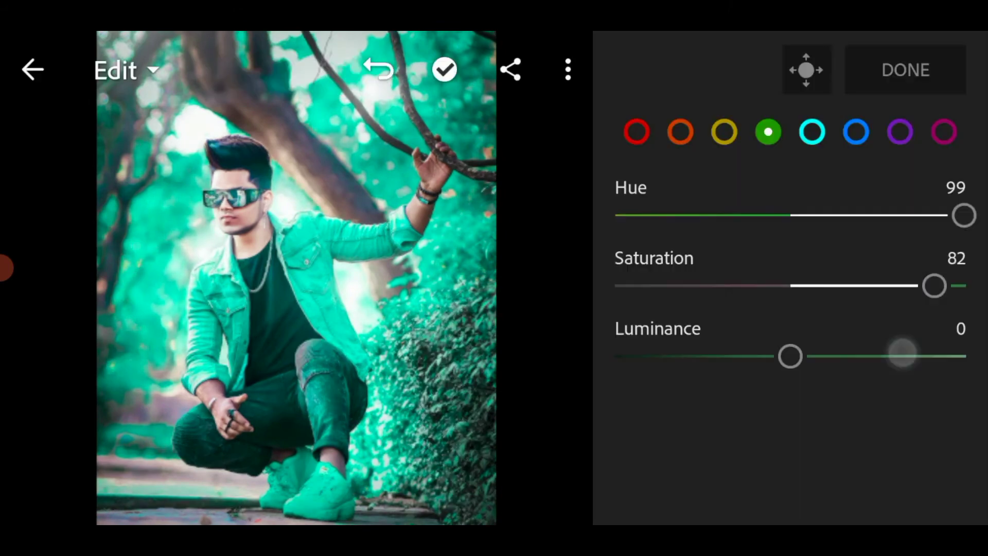
# - Set cyans to hue 39, saturation 75, and yellows to hue -74, saturation -71
pyautogui.click(812, 131)
pyautogui.moveTo(791, 214); pyautogui.dragTo(942, 208)
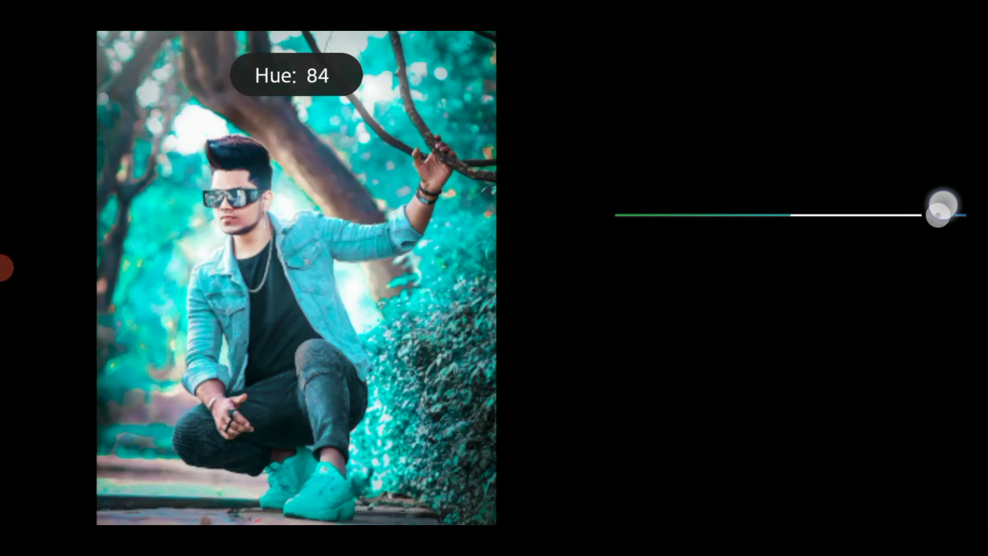
pyautogui.moveTo(804, 313)
pyautogui.mouseDown()
pyautogui.moveTo(731, 333)
pyautogui.moveTo(850, 313)
pyautogui.moveTo(702, 348)
pyautogui.moveTo(734, 345)
pyautogui.mouseUp()
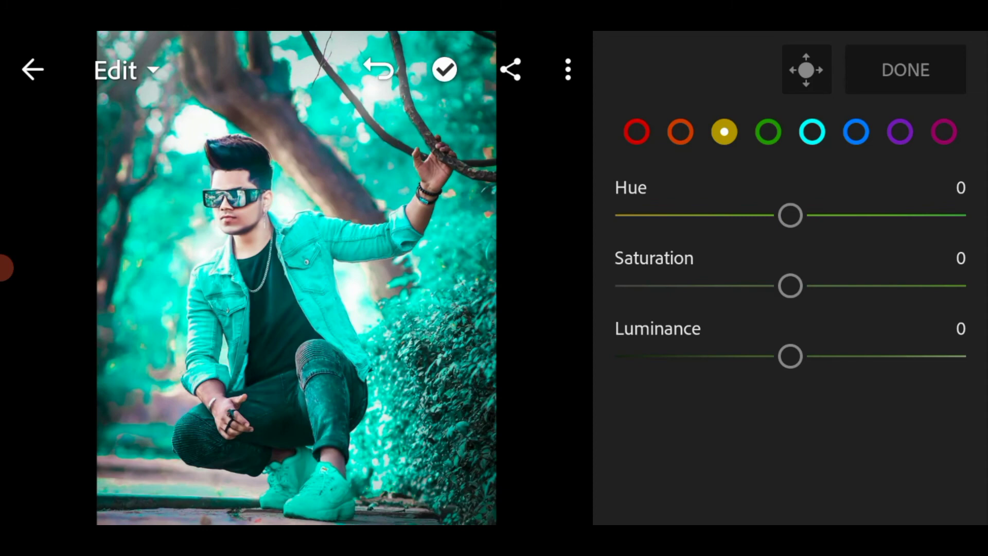
pyautogui.moveTo(788, 224)
pyautogui.mouseDown()
pyautogui.moveTo(932, 214)
pyautogui.moveTo(756, 255)
pyautogui.moveTo(680, 291)
pyautogui.moveTo(888, 278)
pyautogui.moveTo(625, 329)
pyautogui.moveTo(624, 340)
pyautogui.mouseUp()
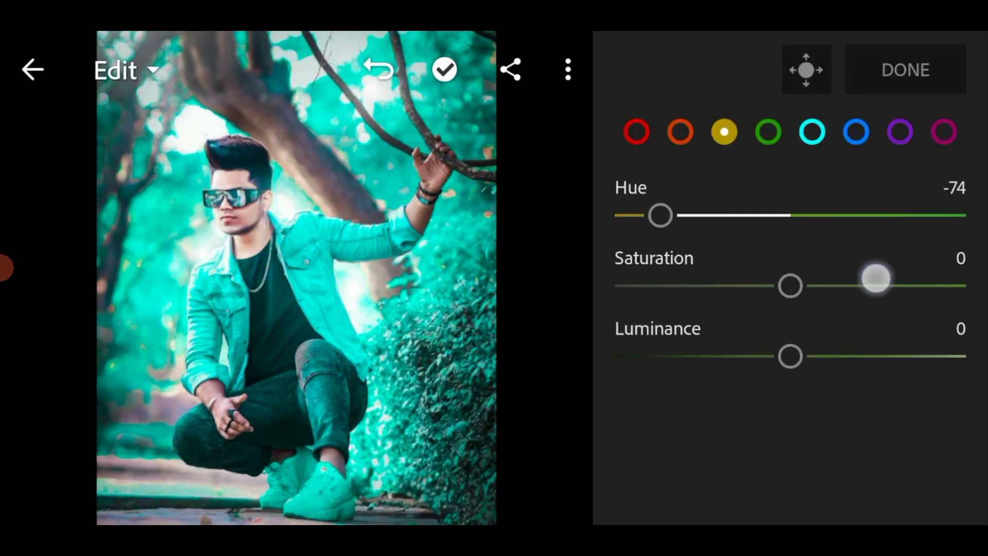
pyautogui.moveTo(875, 278)
pyautogui.mouseDown()
pyautogui.moveTo(935, 274)
pyautogui.moveTo(613, 369)
pyautogui.mouseUp()
# - Finish the colour mix and return to the main Color panel
pyautogui.click(925, 73)
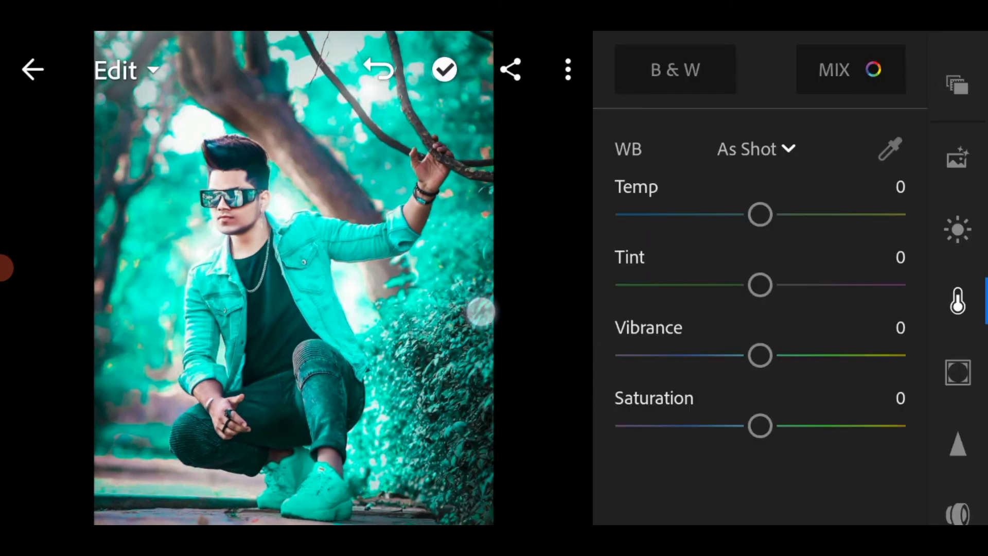